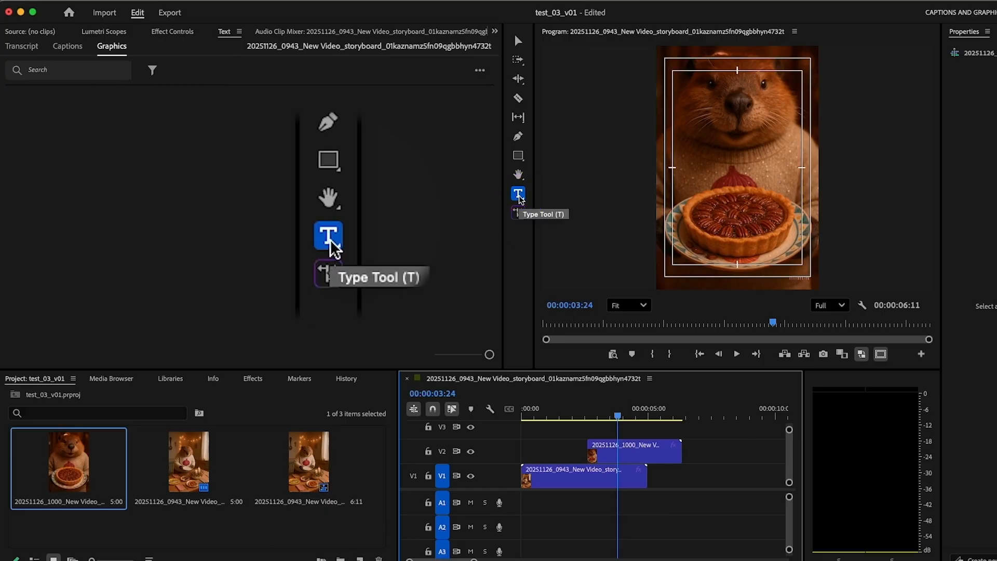
Start a text graphic in the program monitor with the Type tool
left_click(720, 185)
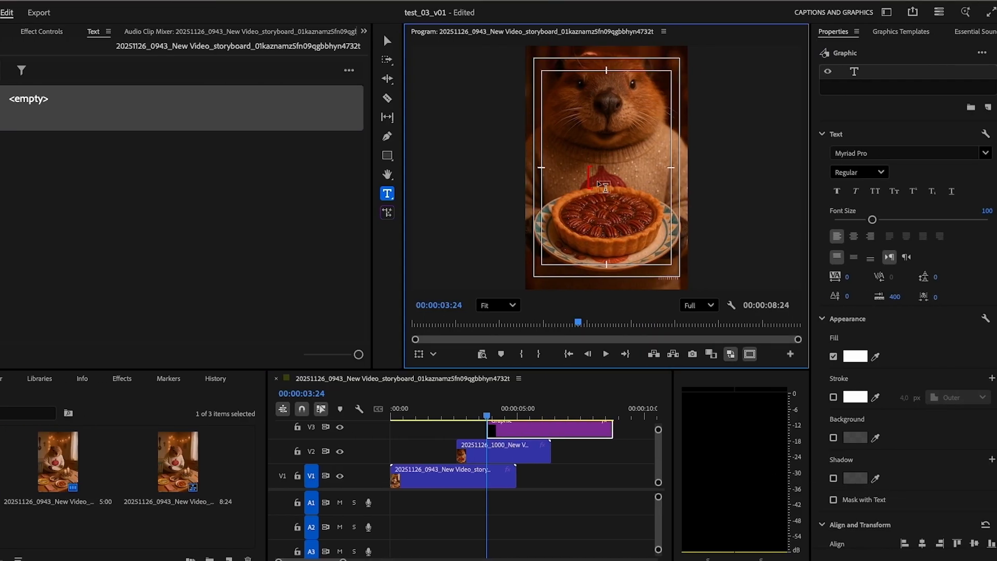
scroll(551, 451, "up", 1)
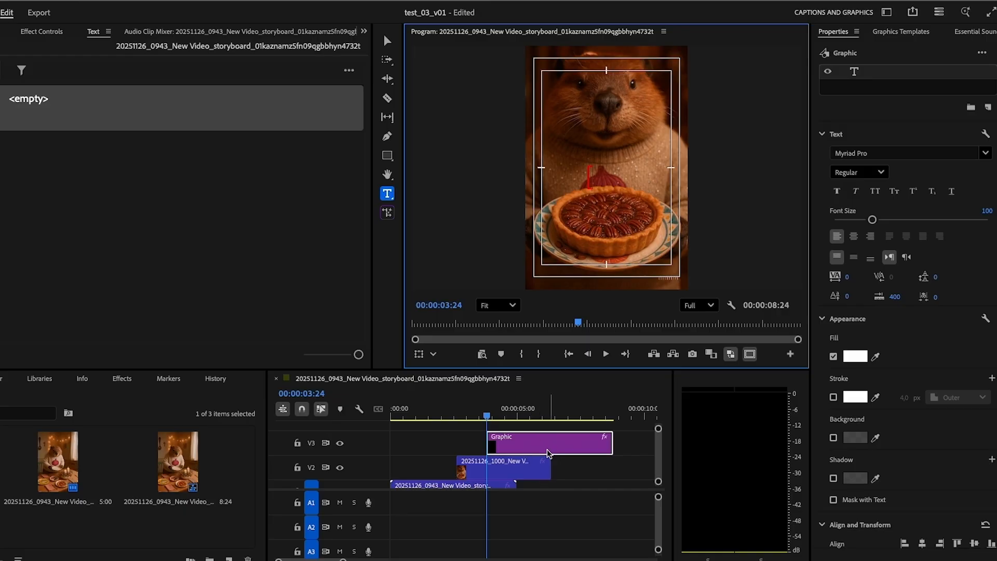
scroll(536, 444, "down", 1)
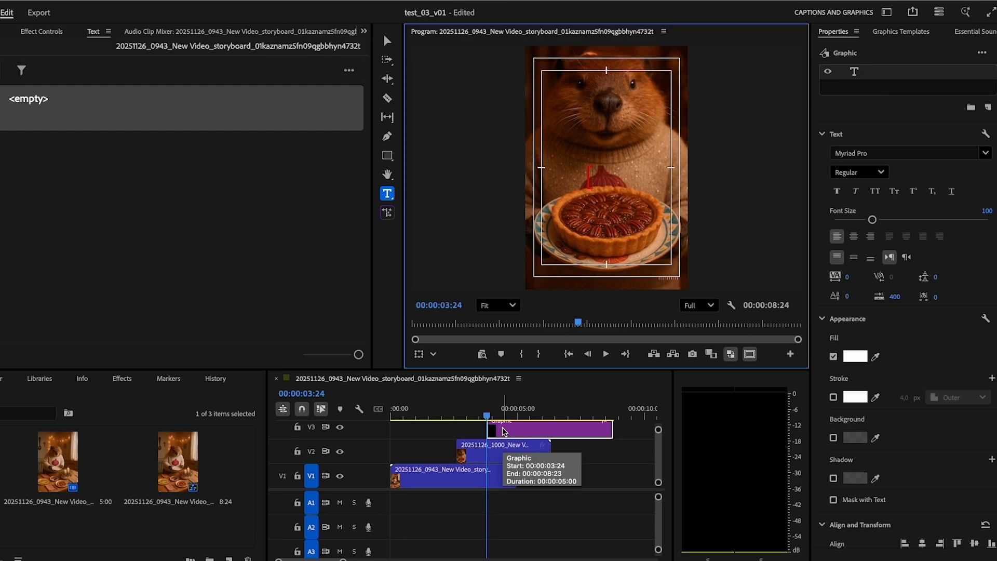
Open the Properties panel and browse the Graphics Templates list before returning to Properties
left_click(252, 5)
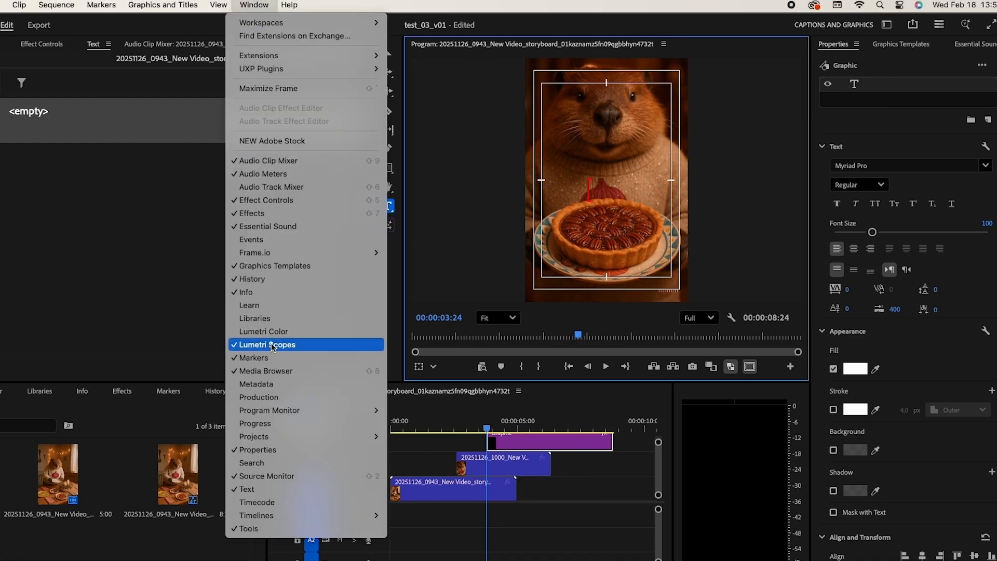
left_click(272, 452)
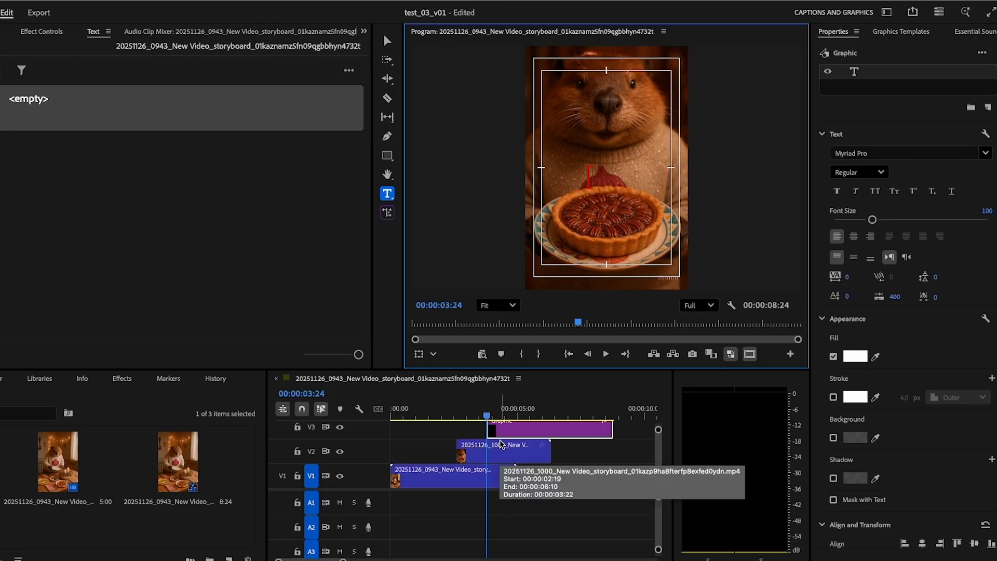
left_click(900, 33)
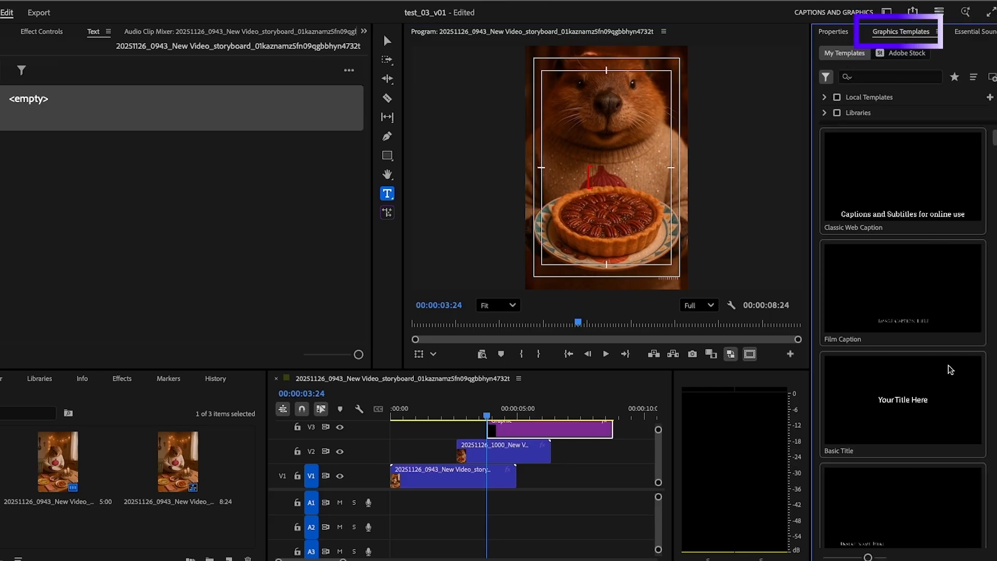
scroll(946, 402, "down", 5)
scroll(946, 401, "down", 5)
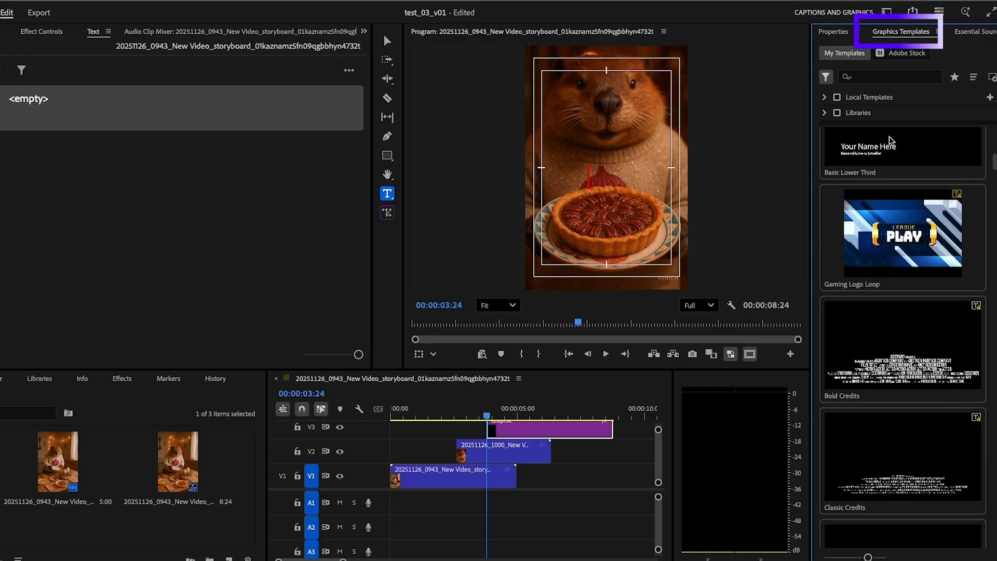
left_click(845, 33)
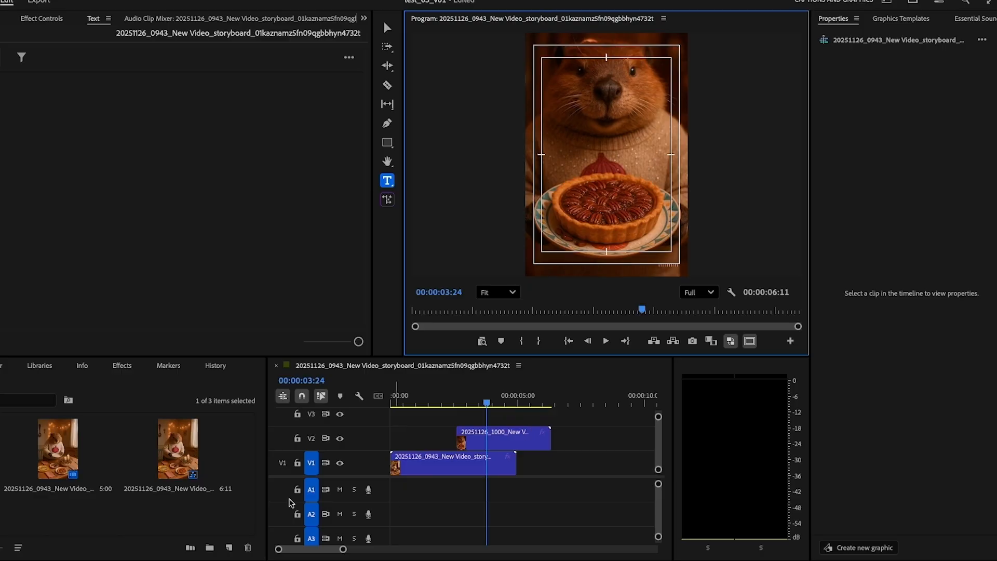
Toggle the track targeting for V1 and the audio tracks A1, A2 and A3
left_click(311, 463)
left_click(311, 490)
left_click(311, 514)
left_click(311, 538)
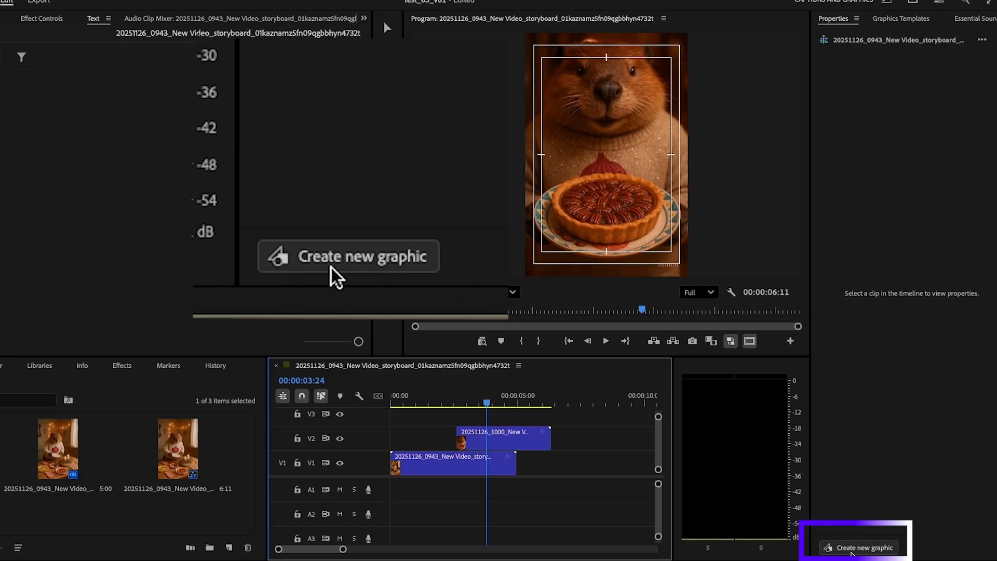
Create a new text graphic from the Properties panel and leave text editing
left_click(852, 552)
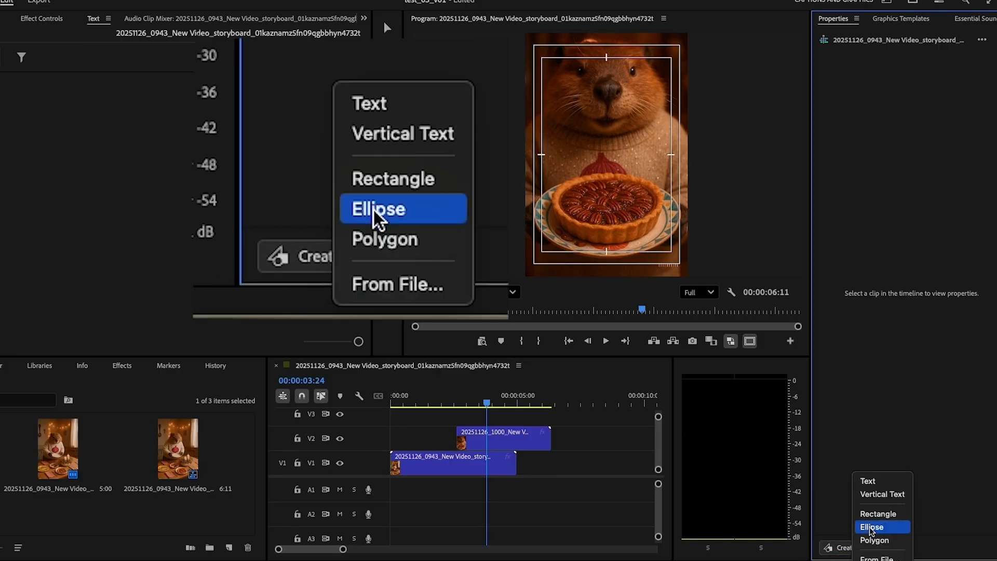
left_click(875, 484)
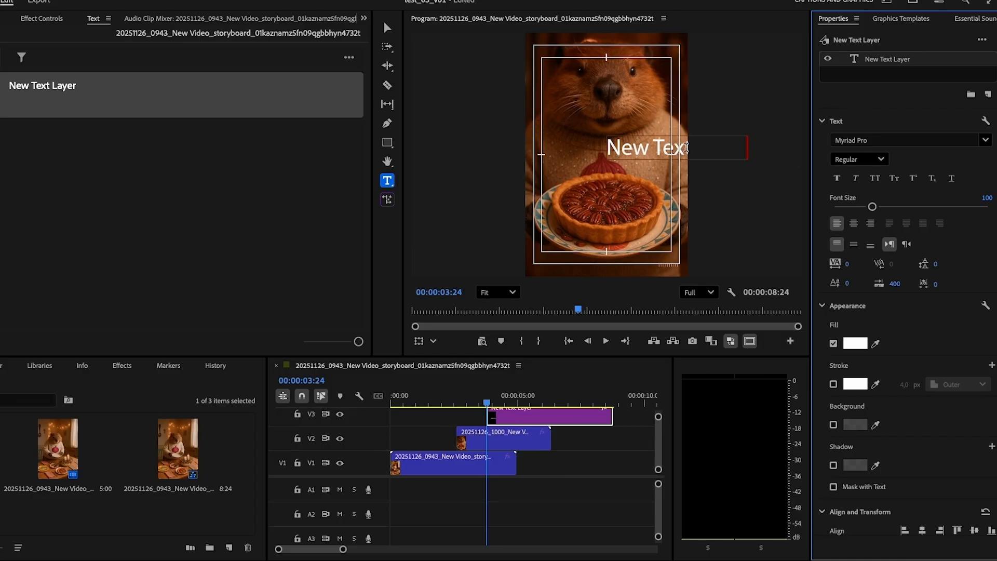
key("Escape")
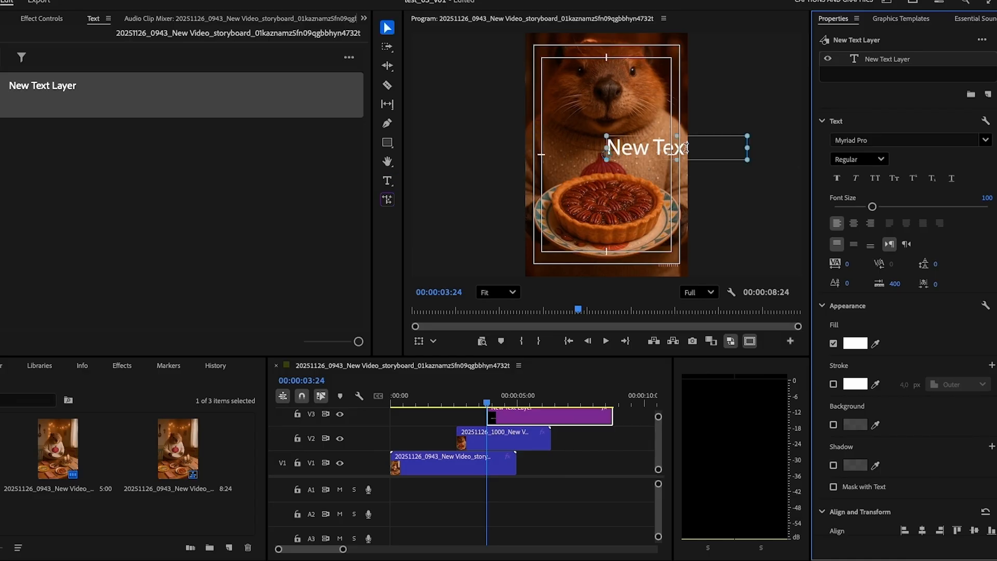
Replace the placeholder text with "Test" and switch back to the Selection tool
double_click(658, 151)
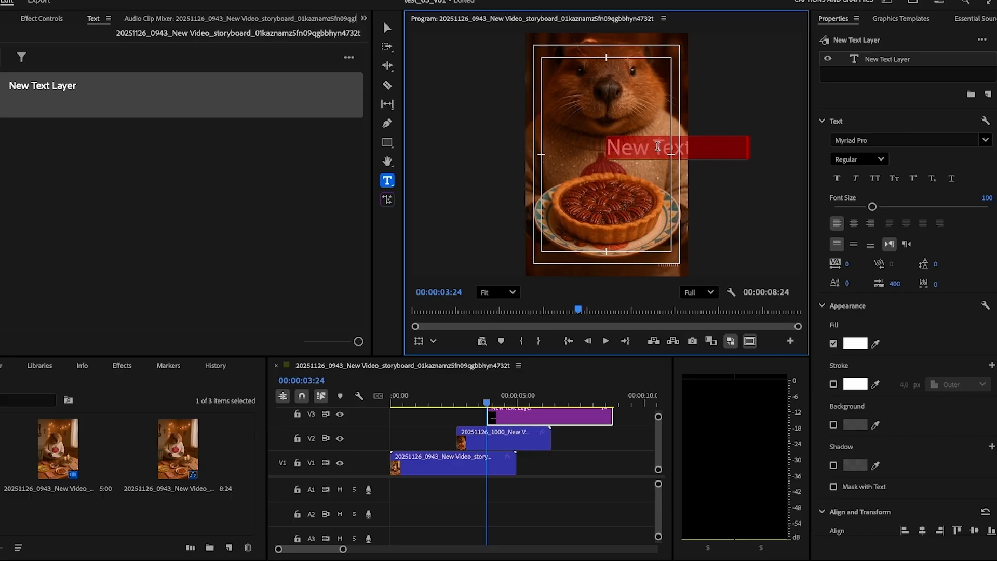
type("Test")
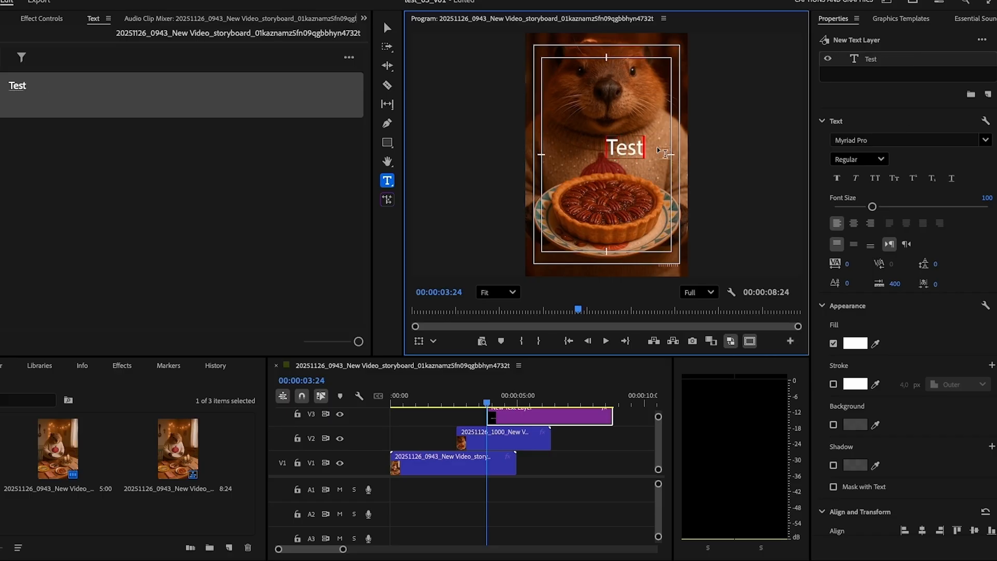
left_click(388, 27)
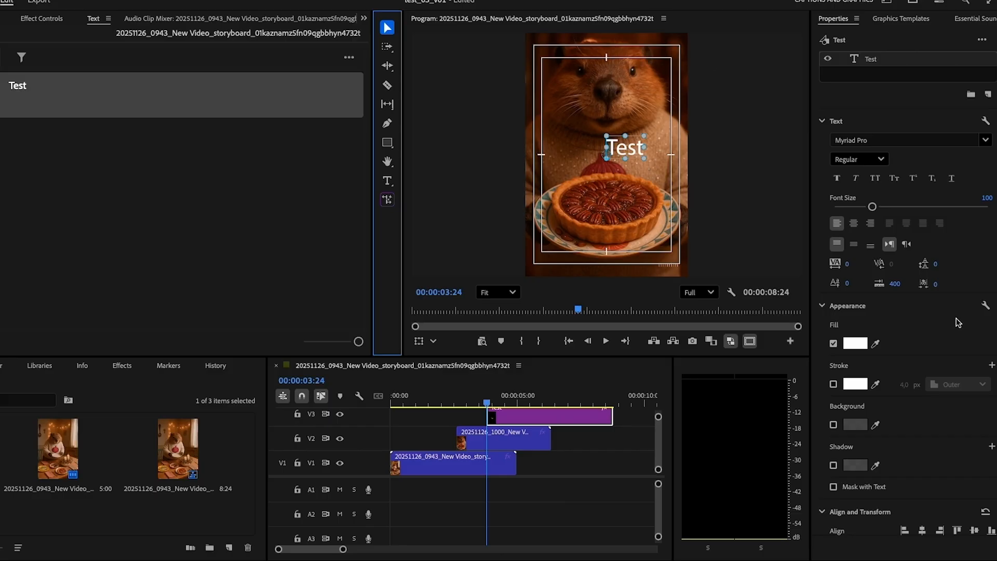
Move the text layer left to about position 267, 561
scroll(957, 323, "down", 3)
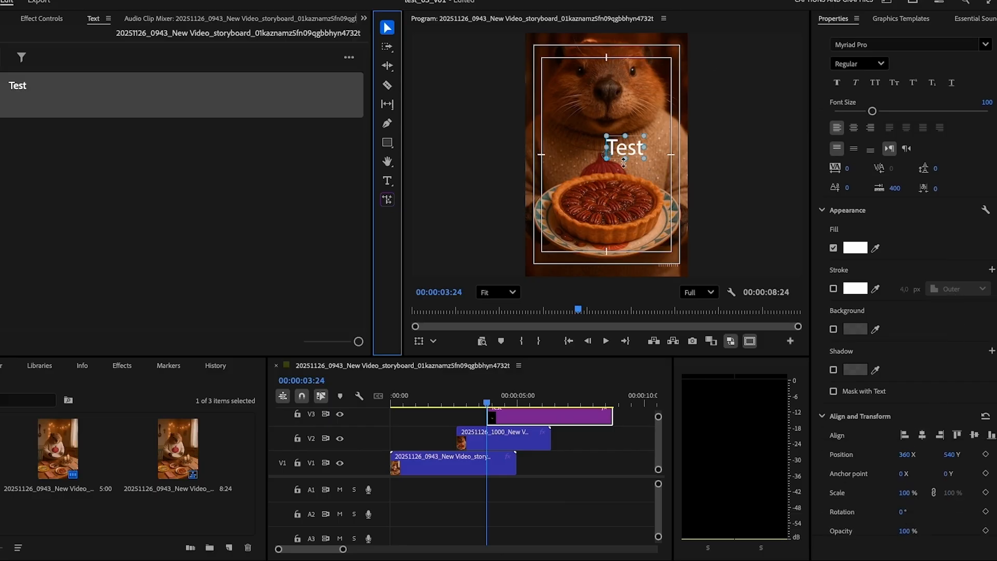
left_click_drag(625, 151, 598, 152)
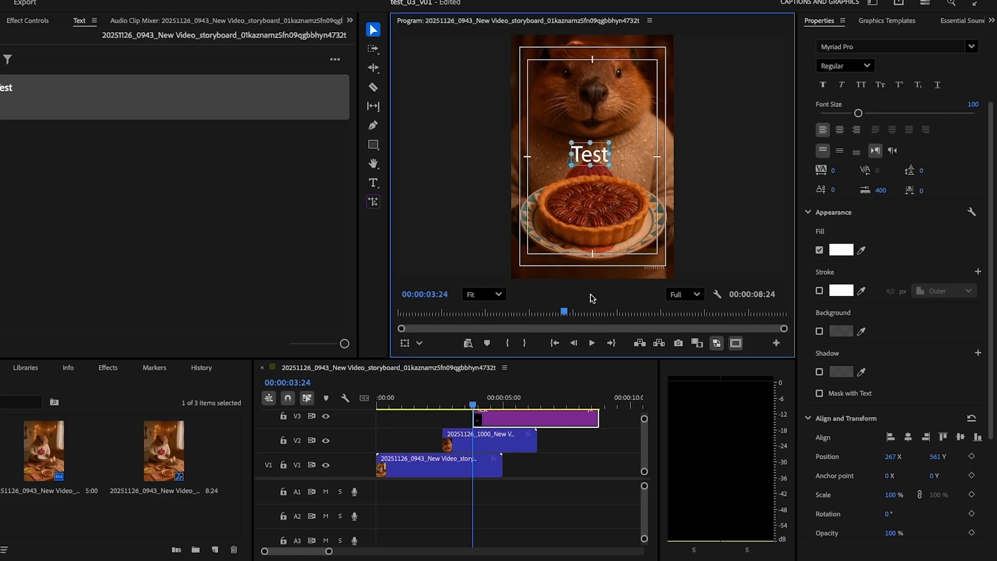
left_click(543, 421)
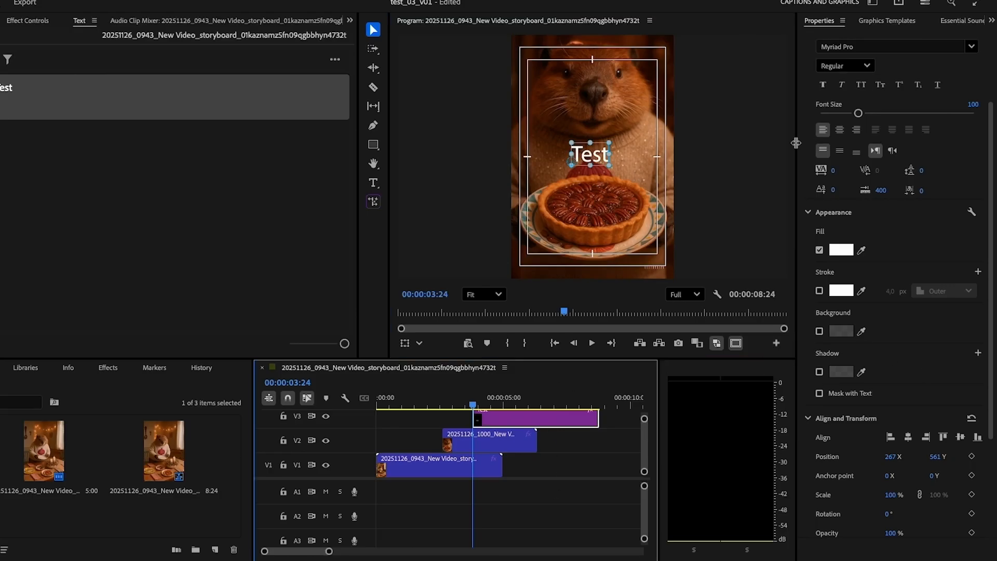
Select all the text and set its font size to 133
left_click_drag(797, 142, 764, 155)
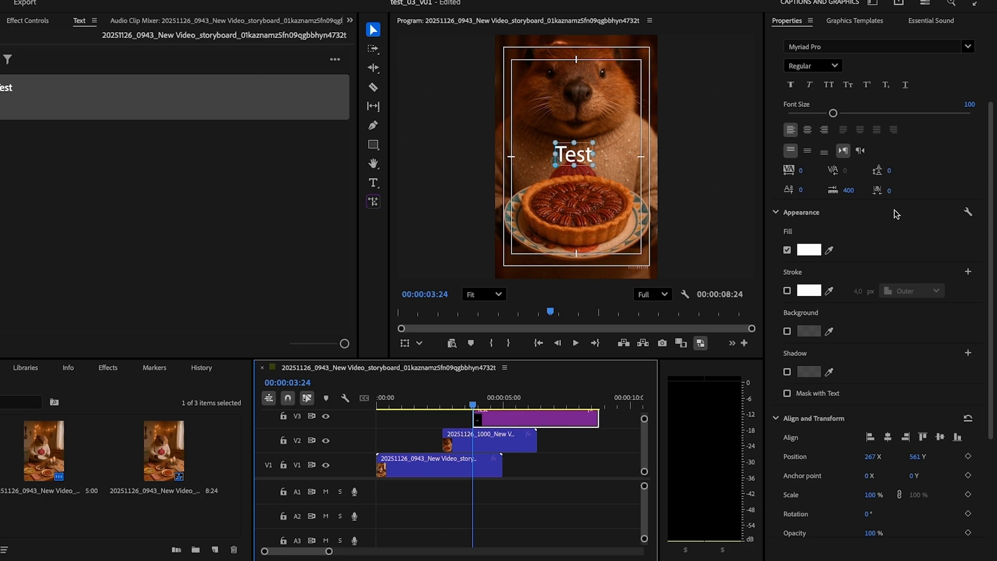
left_click(965, 48)
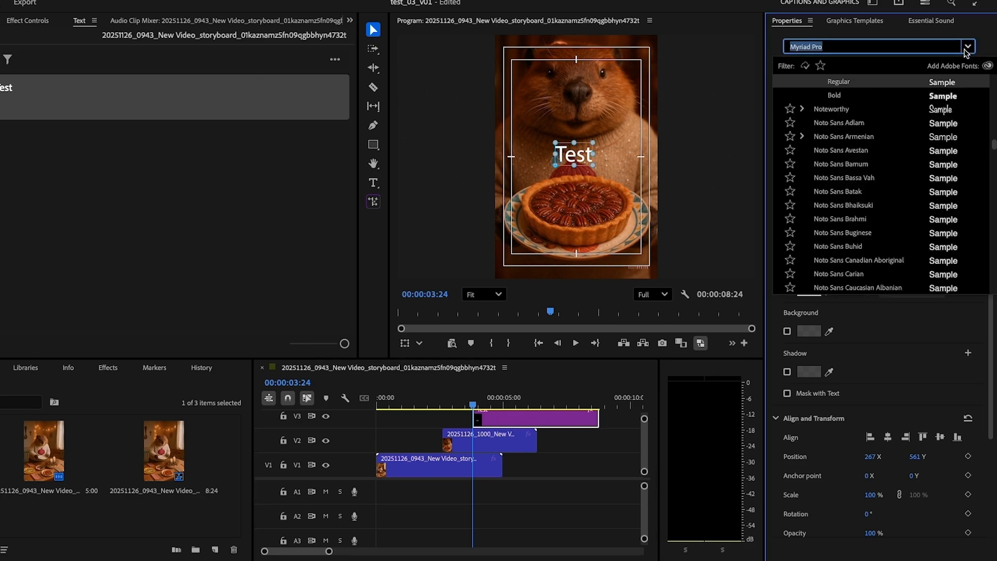
double_click(569, 156)
left_click(968, 48)
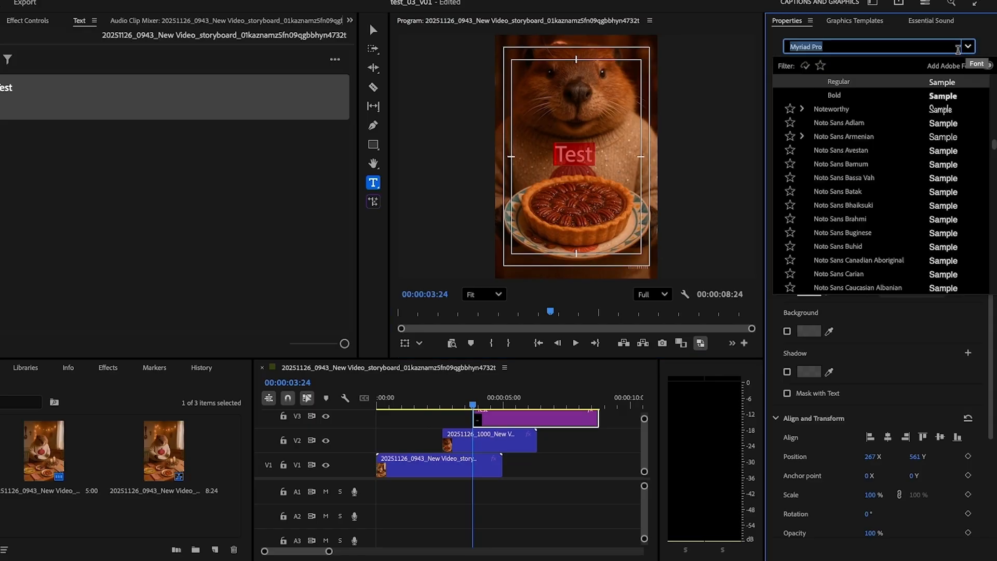
left_click(901, 339)
mouse_move(834, 113)
left_mouse_down()
mouse_move(891, 114)
mouse_move(848, 119)
left_mouse_up()
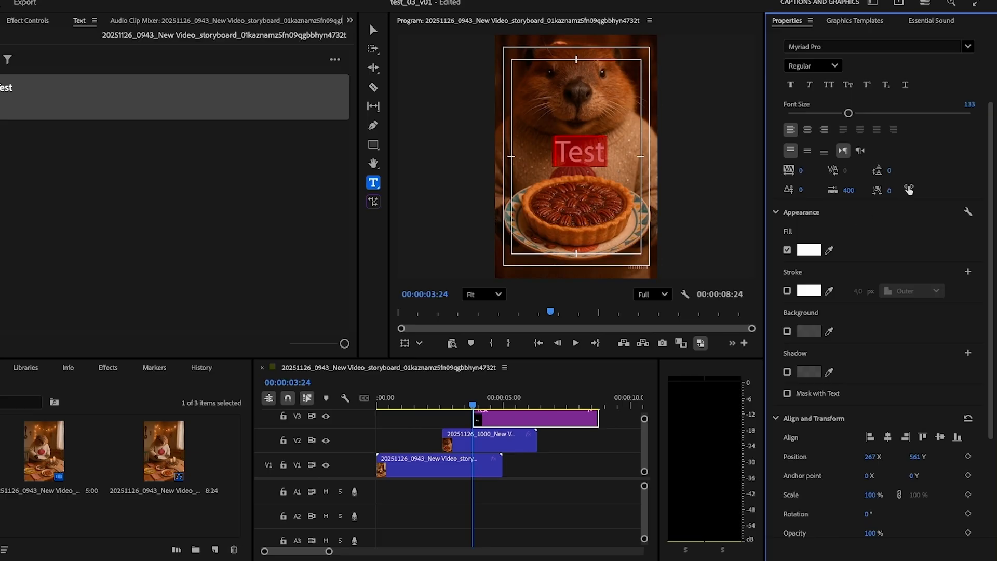
Sample a tan fill colour from the pie crust and enable a white 4 px outer stroke on the text
left_click(829, 250)
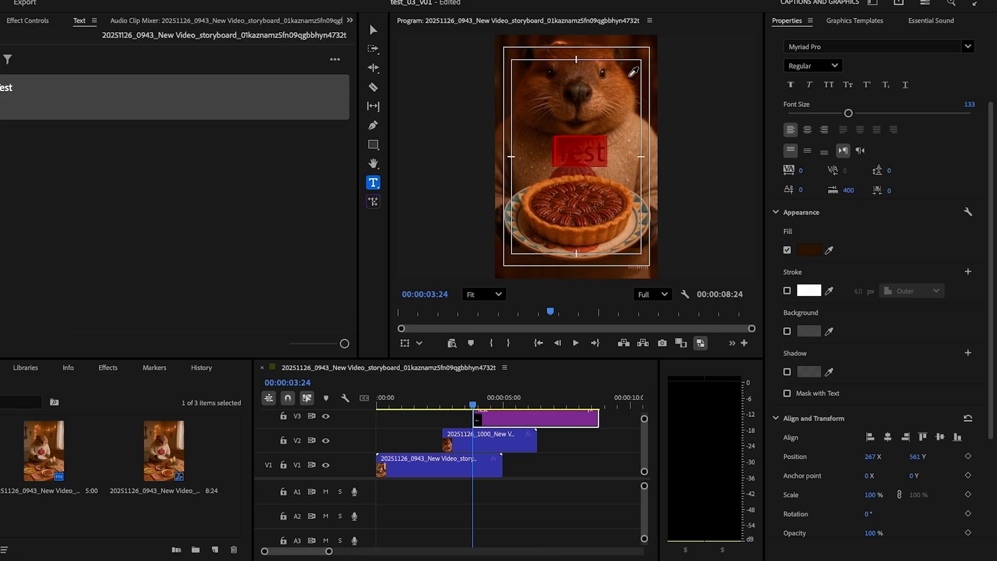
left_click(636, 227)
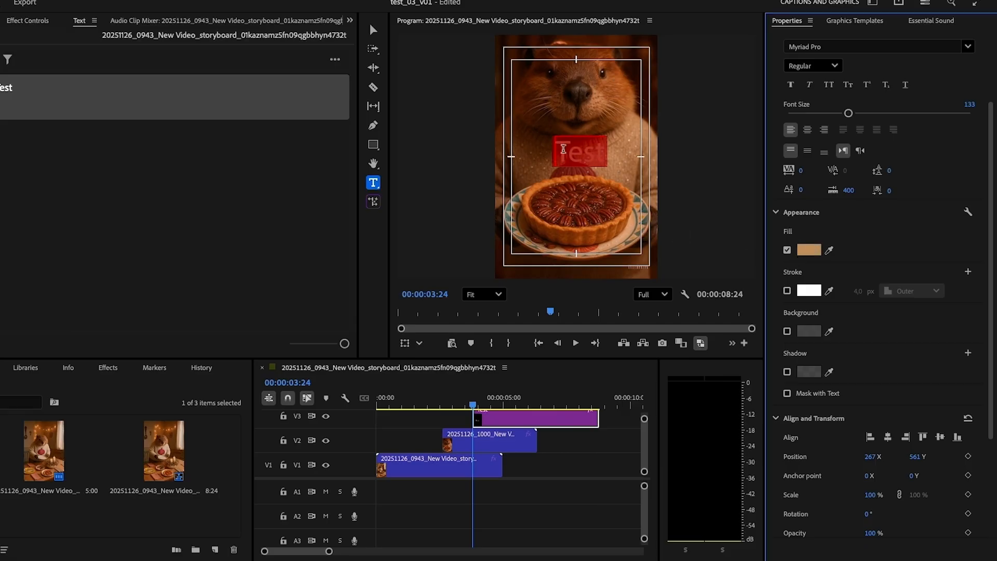
left_click(563, 148)
left_click_drag(559, 155, 616, 157)
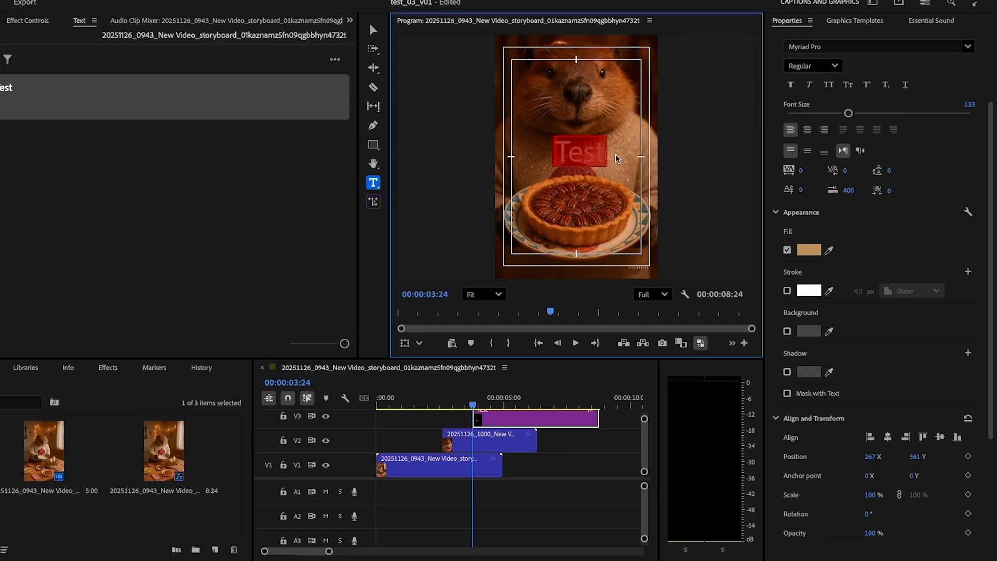
left_click(787, 291)
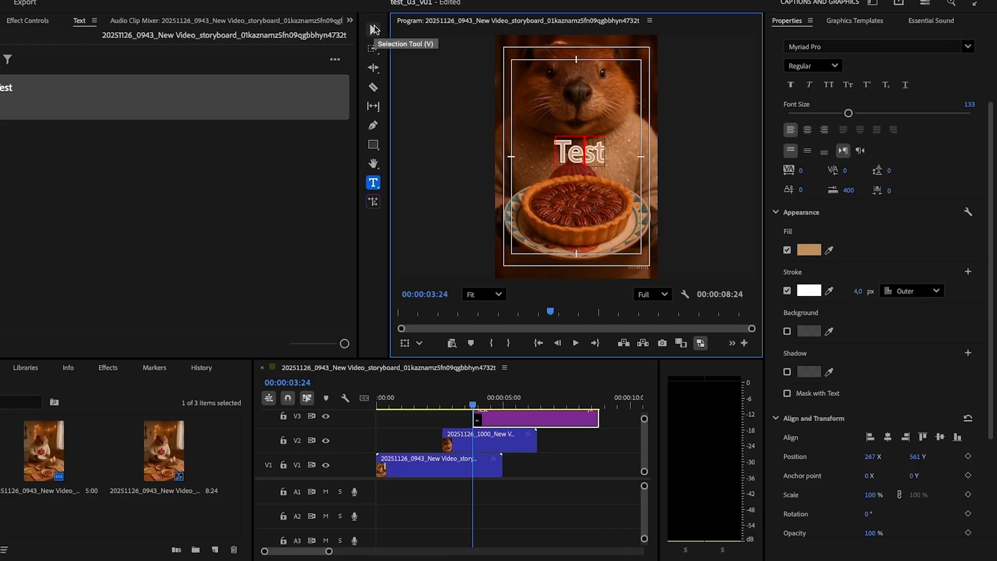
left_click(374, 29)
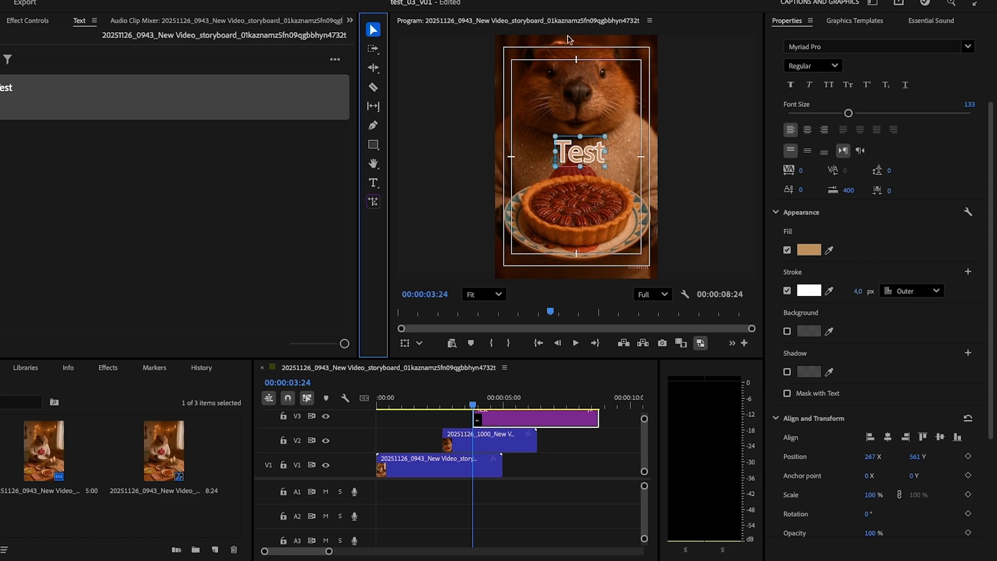
Align the text to the vertical centre of the frame
scroll(893, 380, "down", 3)
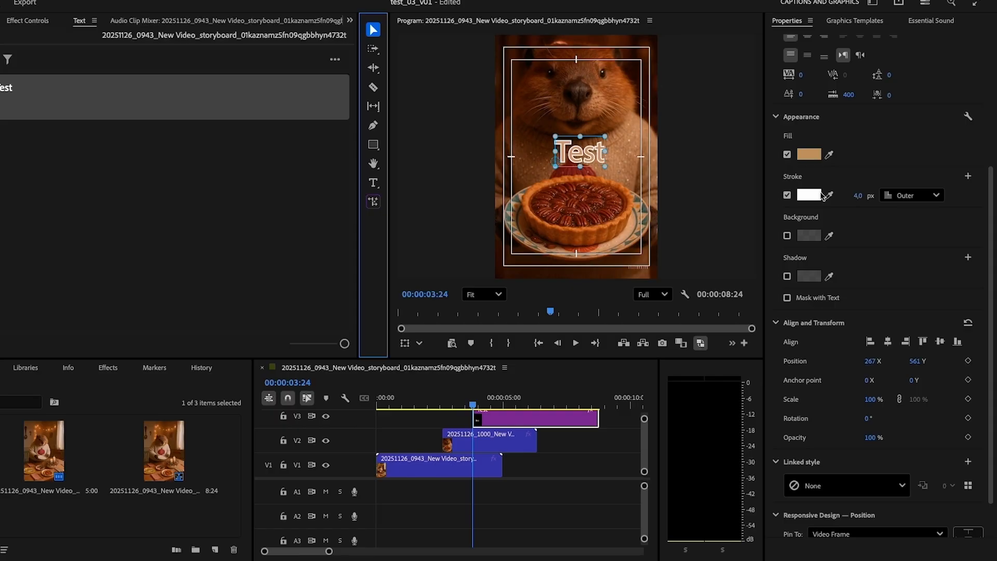
scroll(891, 349, "down", 1)
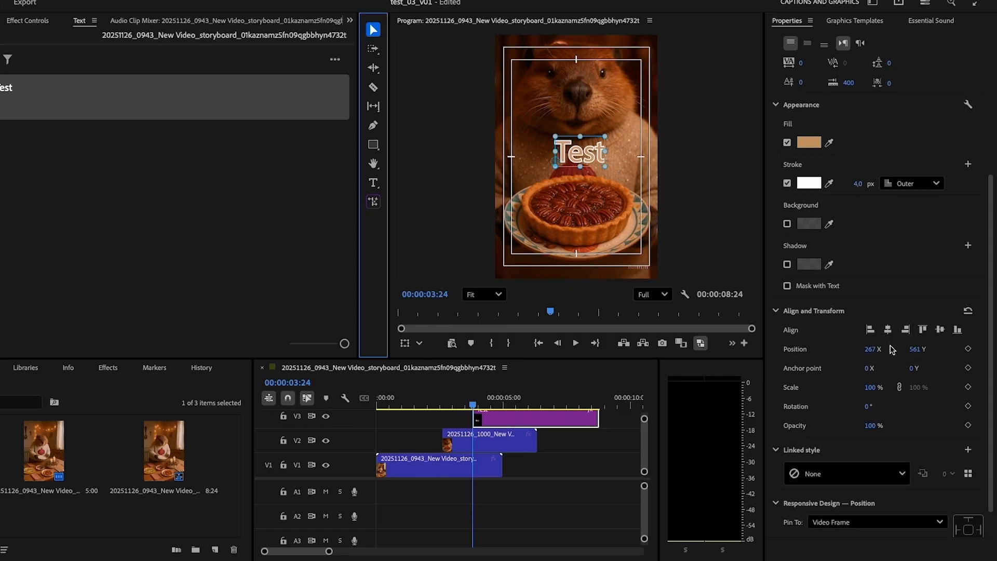
left_click(942, 331)
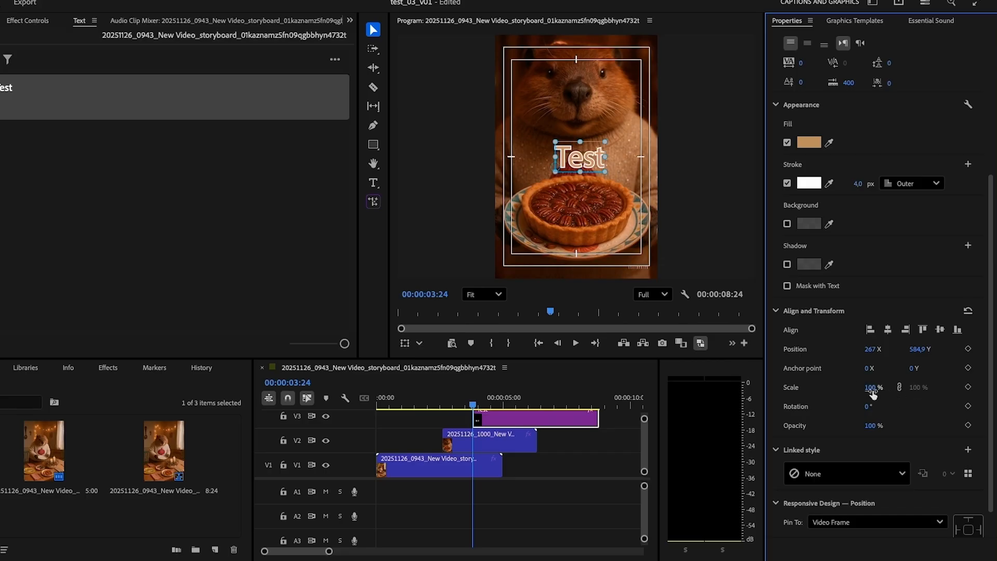
scroll(907, 429, "down", 1)
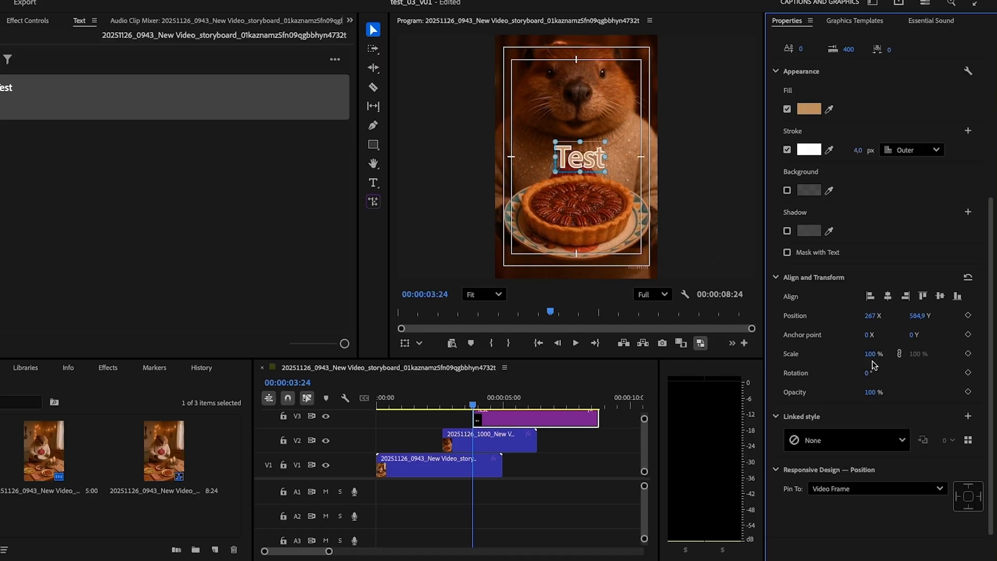
mouse_move(870, 354)
left_mouse_down()
mouse_move(918, 357)
mouse_move(873, 358)
left_mouse_up()
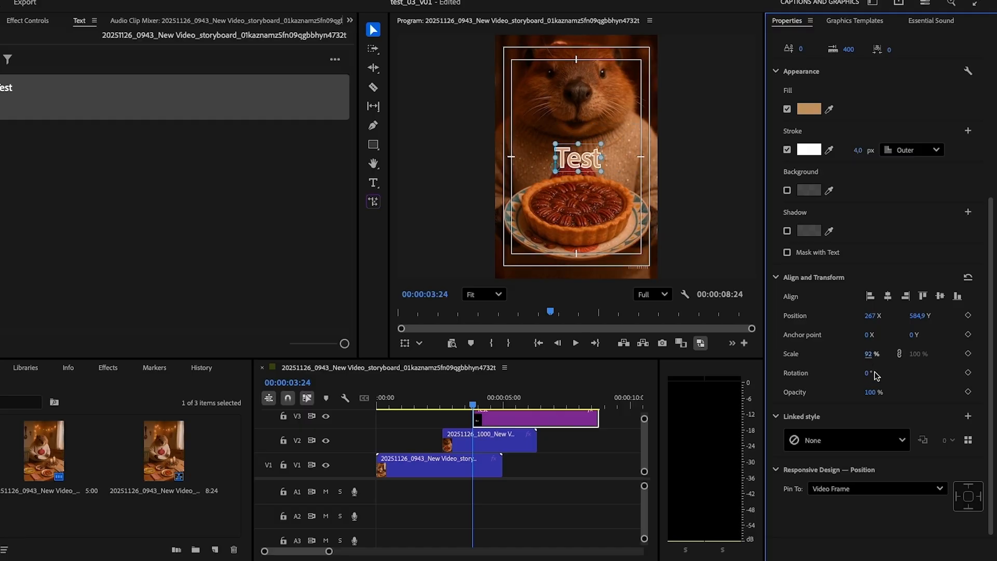
key("ctrl+z")
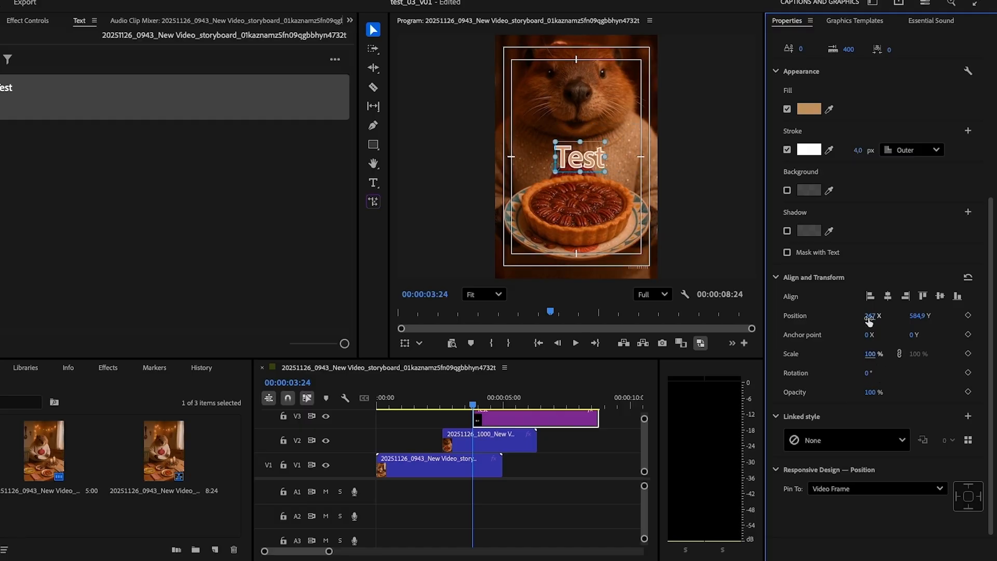
Set the text's anchor point X to 107 and its scale to 136%
left_click_drag(869, 335, 939, 340)
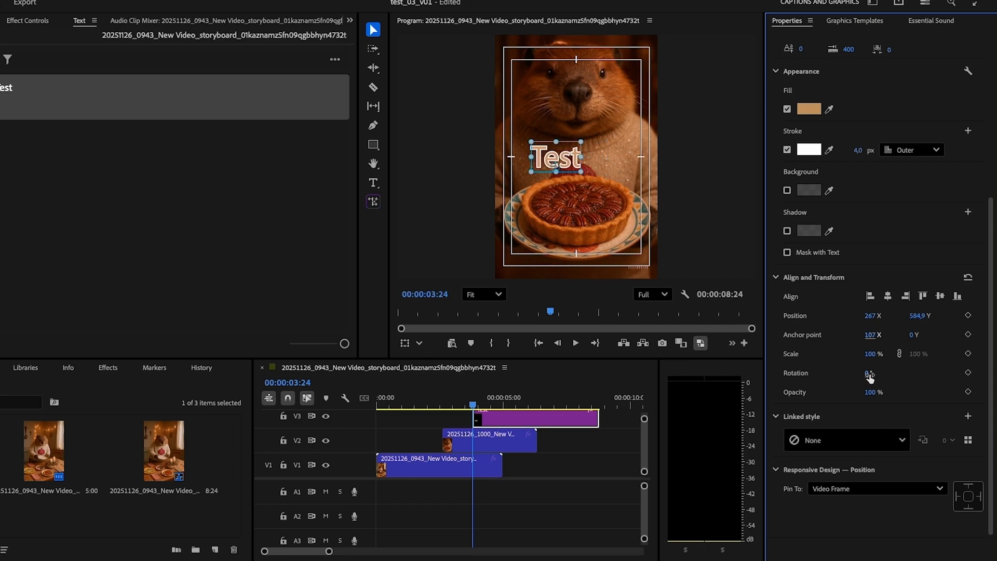
left_click_drag(871, 354, 899, 356)
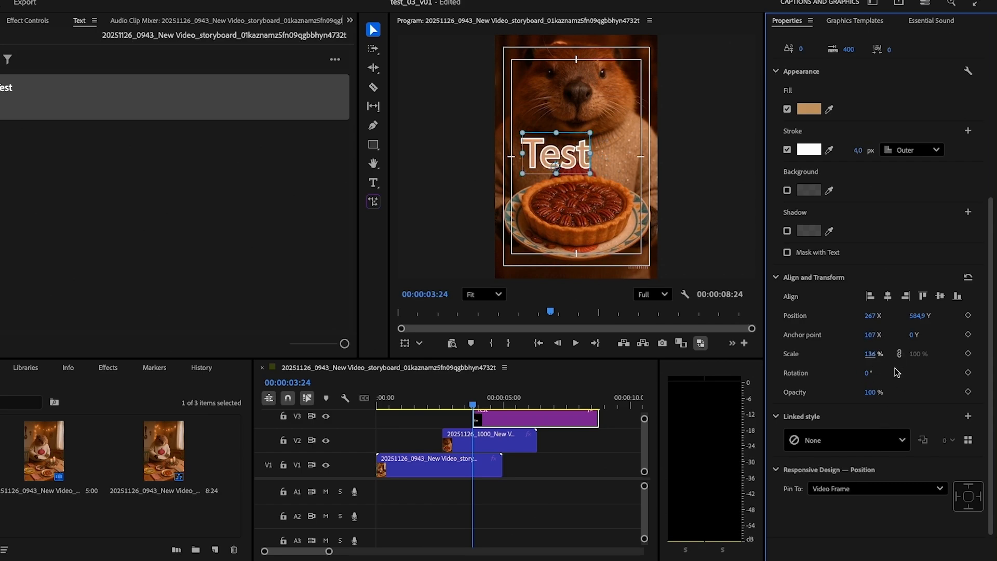
Undo the last scale change and align the text to the horizontal centre of the frame
key("ctrl+z")
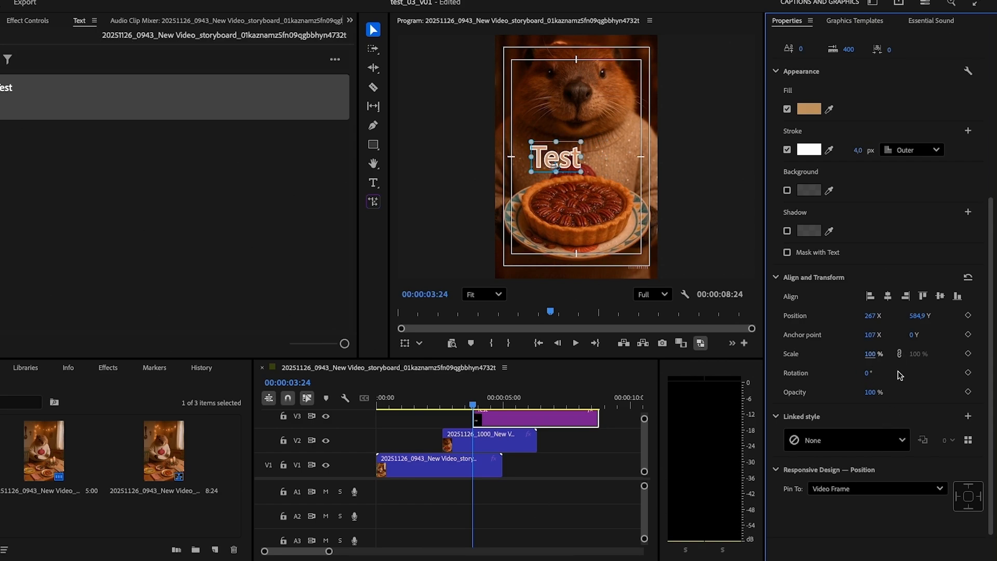
left_click(887, 295)
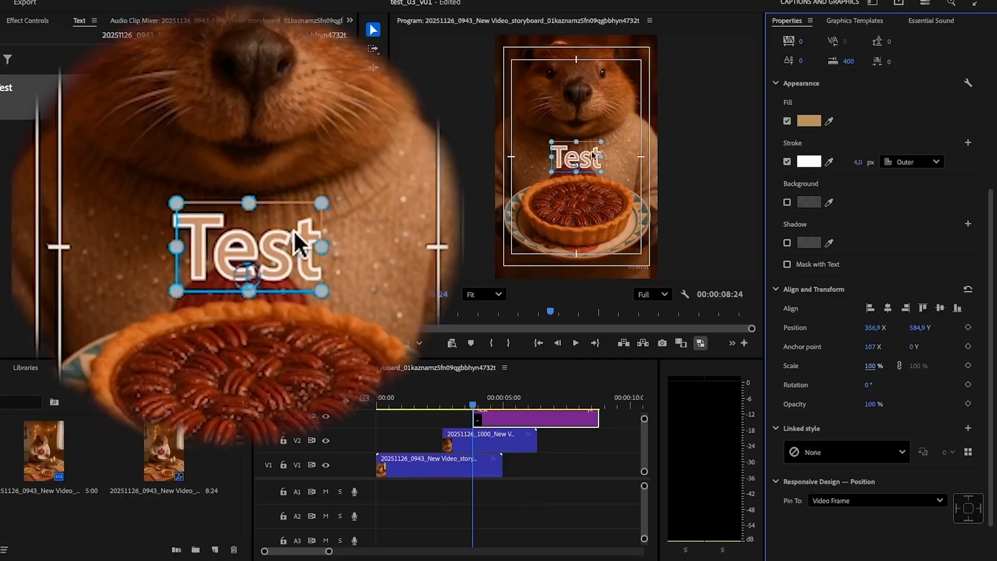
Select the text and enable a background behind it with opacity 82 and corner radius 42
double_click(587, 152)
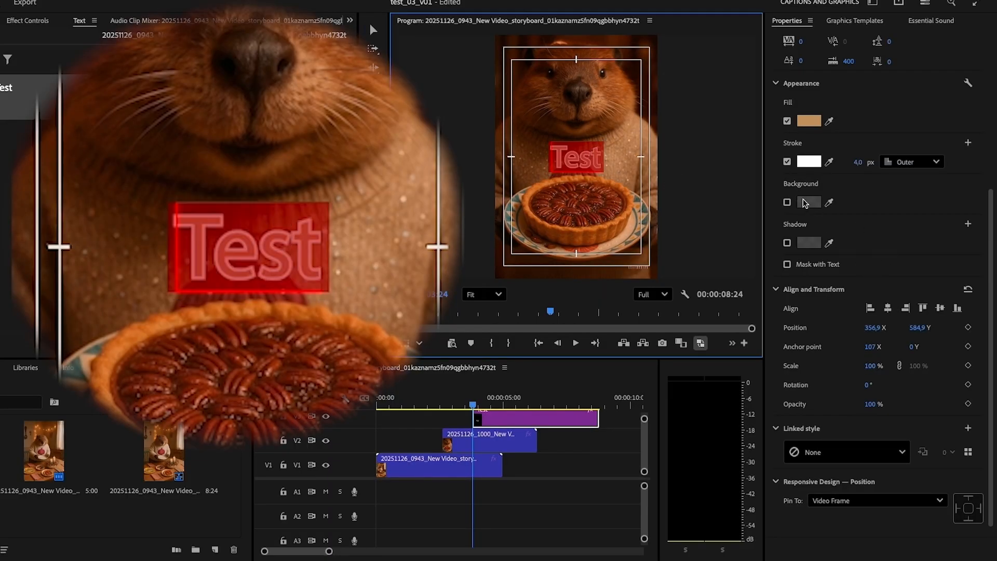
left_click(787, 202)
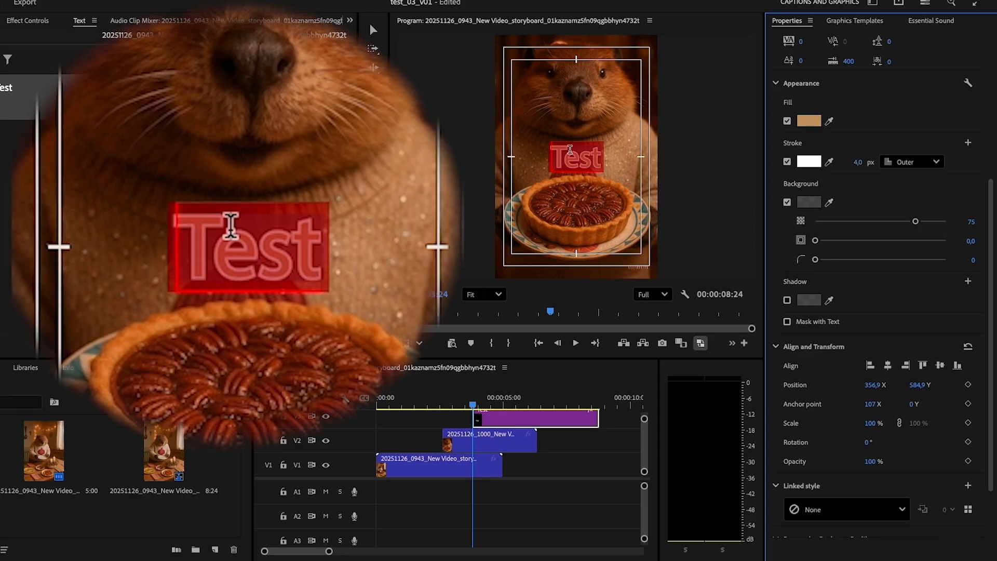
left_click(566, 152)
mouse_move(917, 223)
left_mouse_down()
mouse_move(958, 225)
mouse_move(895, 225)
mouse_move(941, 228)
mouse_move(920, 233)
left_mouse_up()
left_click_drag(816, 260, 901, 269)
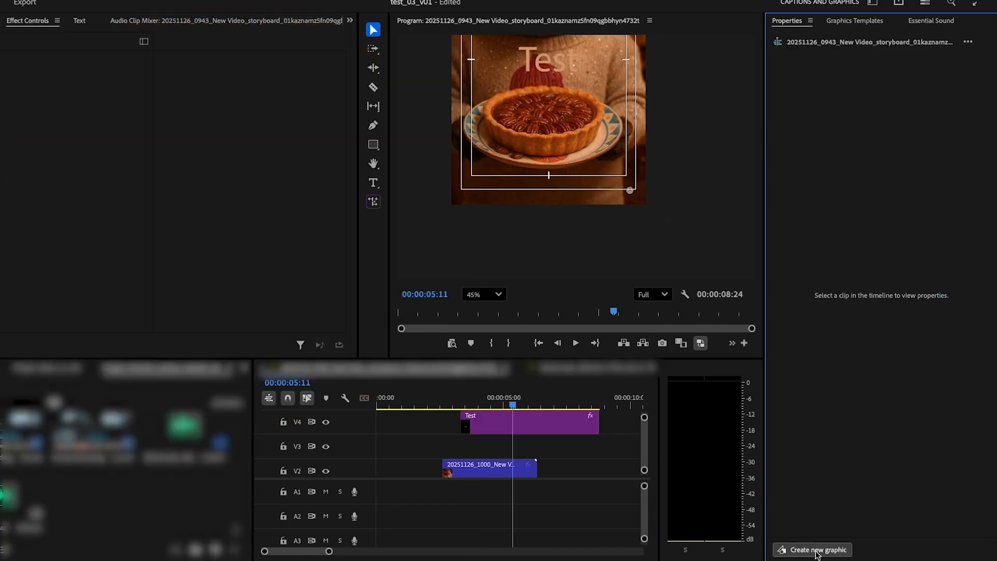
Create a new rectangle shape graphic and move its clip to the track below the Test clip
left_click(816, 550)
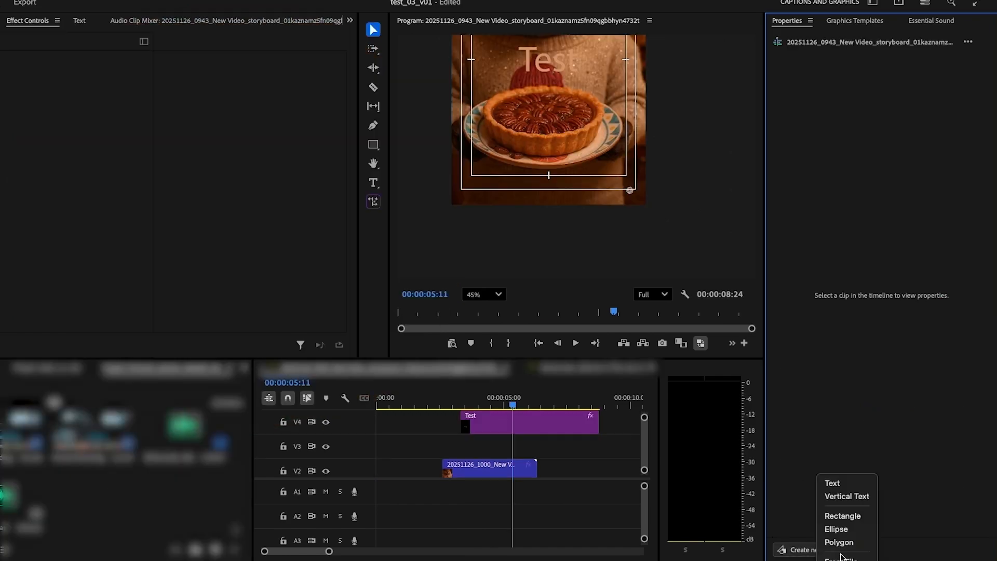
left_click(842, 517)
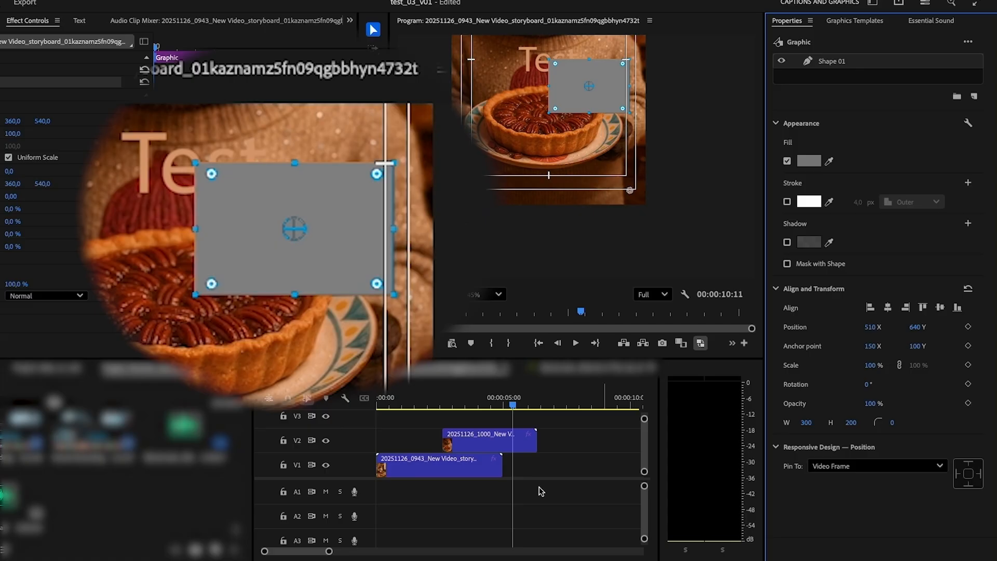
scroll(482, 477, "up", 3)
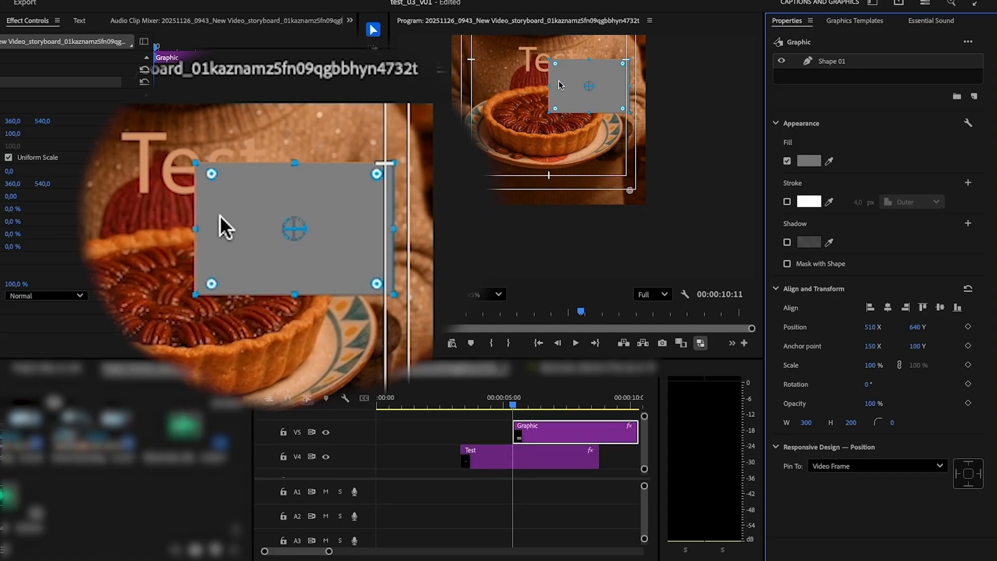
left_click_drag(551, 434, 500, 476)
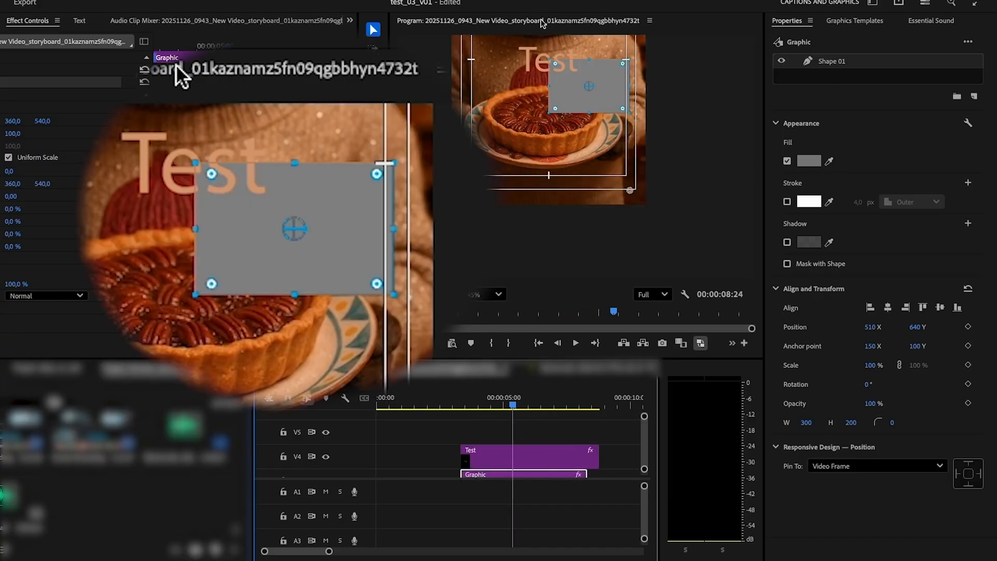
Position the rectangle over the text and set its fill colour to white
left_click_drag(565, 89, 521, 63)
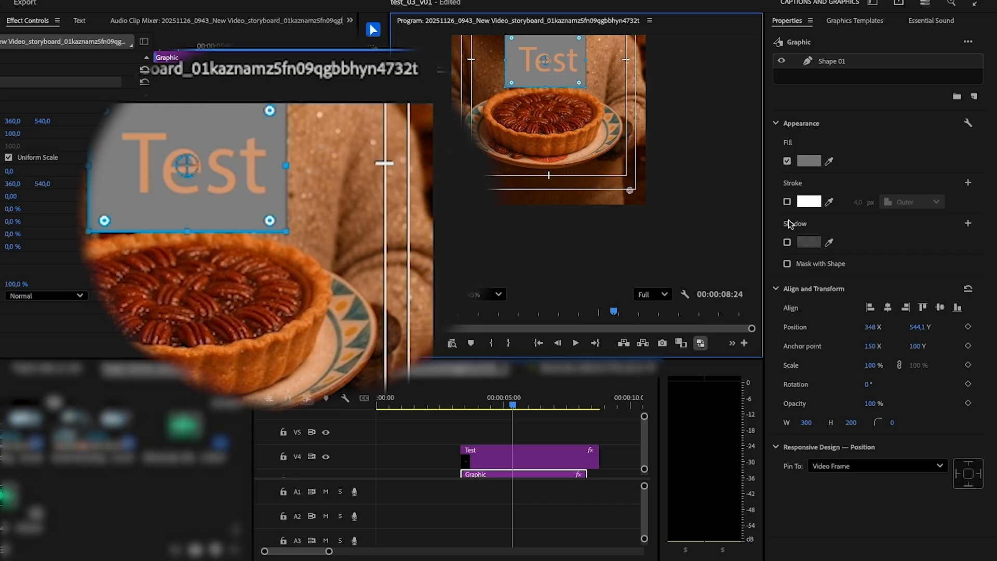
left_click(809, 161)
left_click(313, 302)
left_click_drag(313, 301, 281, 364)
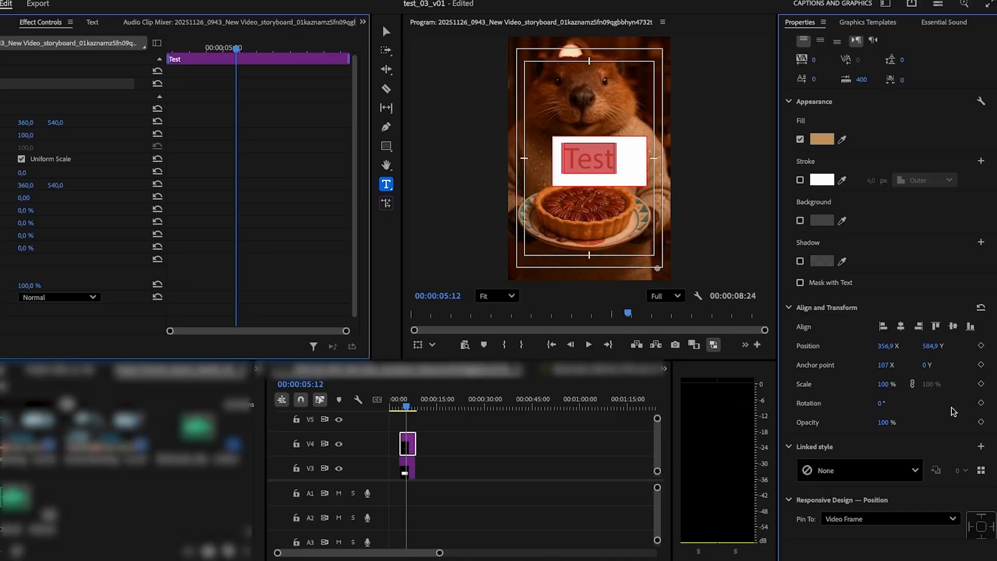
Create a new linked text style named "My Style" saved to the project
left_click(980, 448)
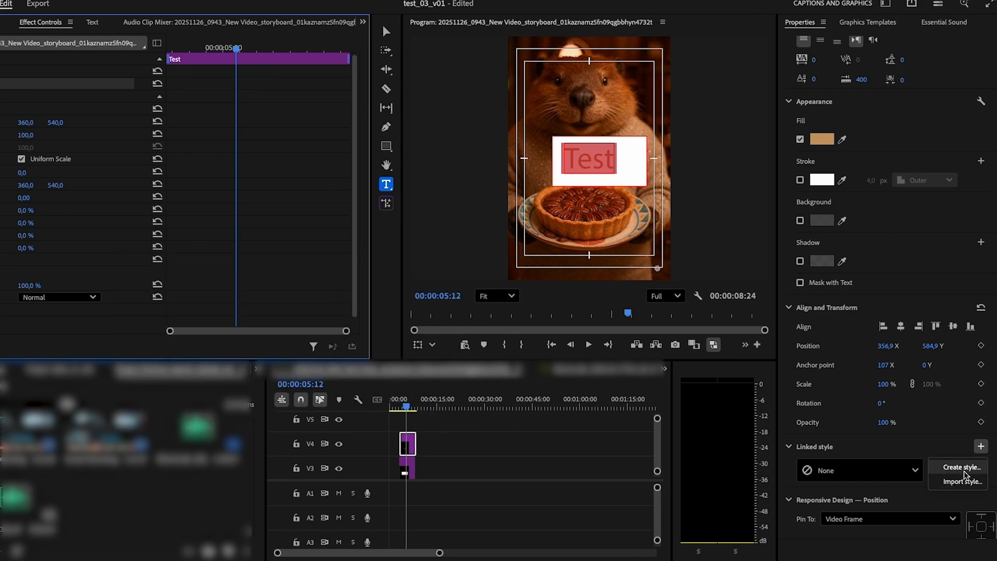
left_click(962, 467)
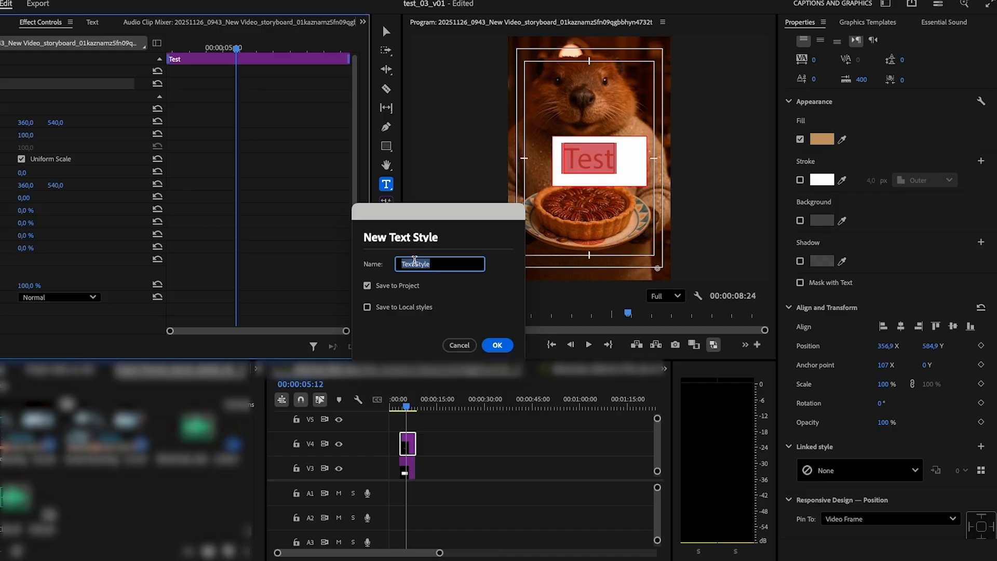
type("f")
left_click(497, 345)
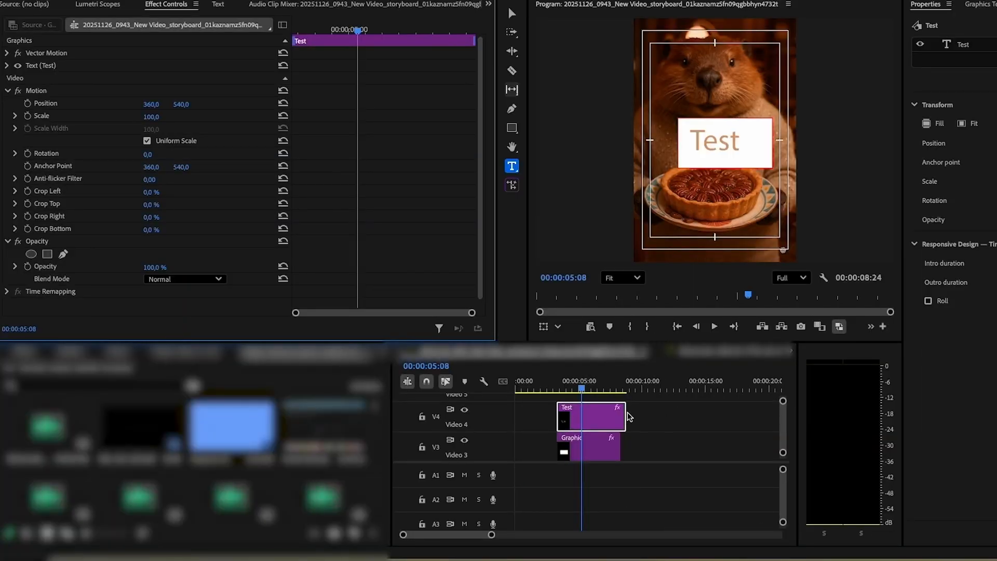
Extend the Test clip and split it into two parts near the 5-second mark with the Razor tool
left_click_drag(625, 415, 676, 416)
key("c")
left_click(603, 418)
key("v")
left_click_drag(618, 420, 643, 424)
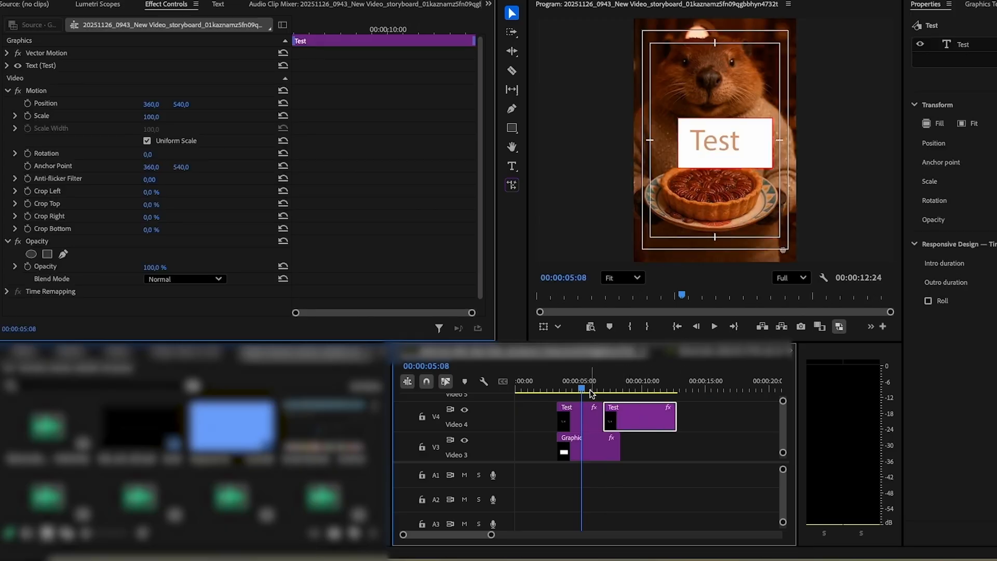
Search the effects for "gaus" and apply Gaussian Blur to the first Test clip segment
left_click(25, 352)
left_click(58, 370)
type("ga")
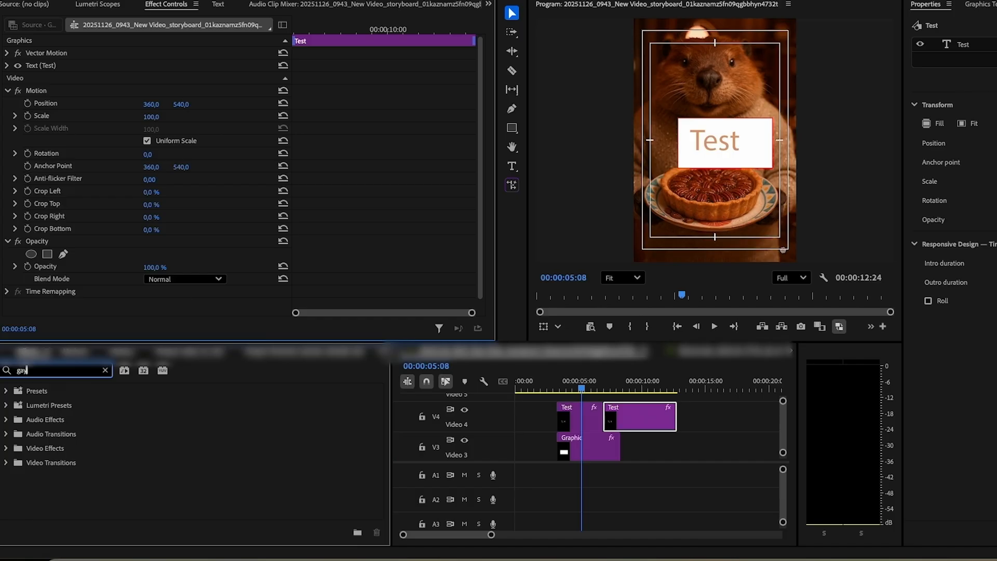
type("us")
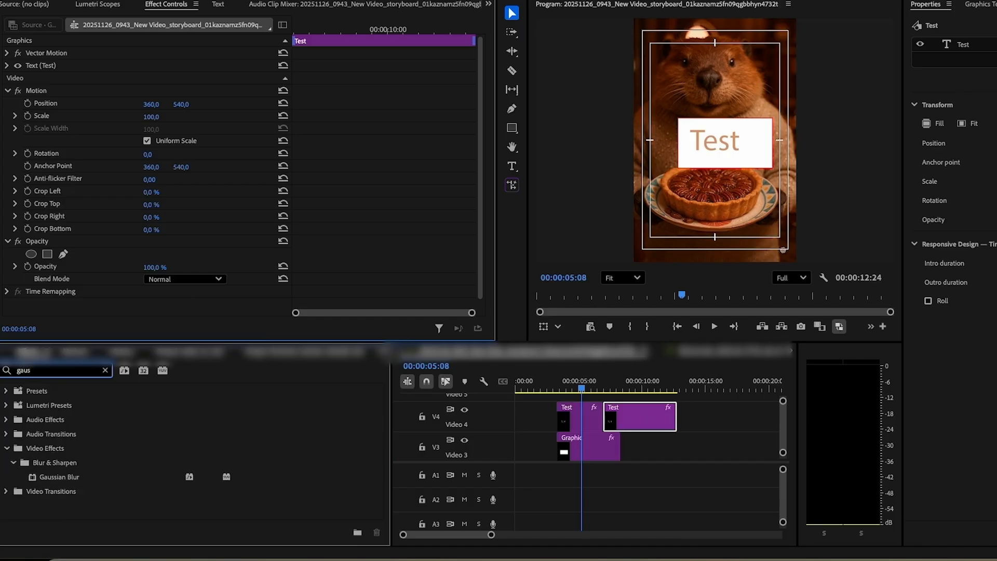
left_click_drag(60, 471, 586, 421)
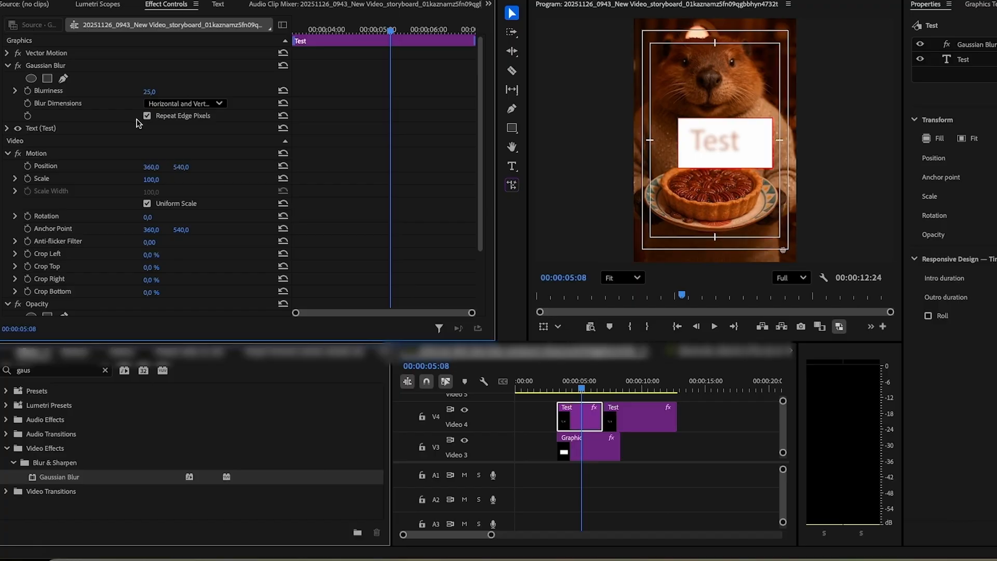